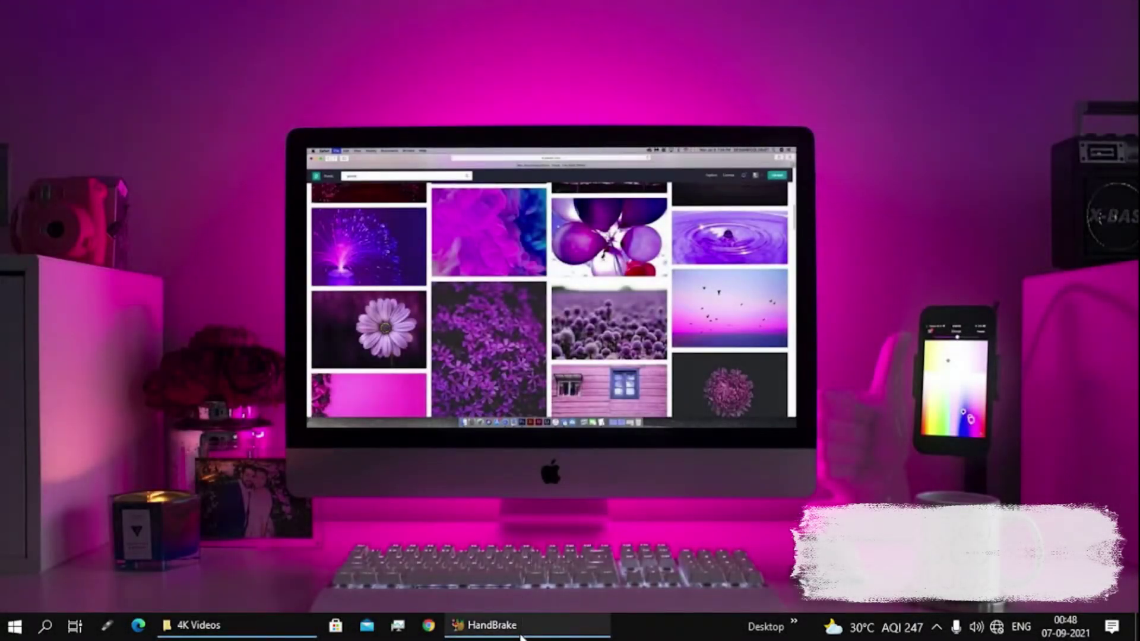
- Switch to the 4K Videos folder in File Explorer and examine the media details of "Dubai in 4K - City of Gold"
click(522, 631)
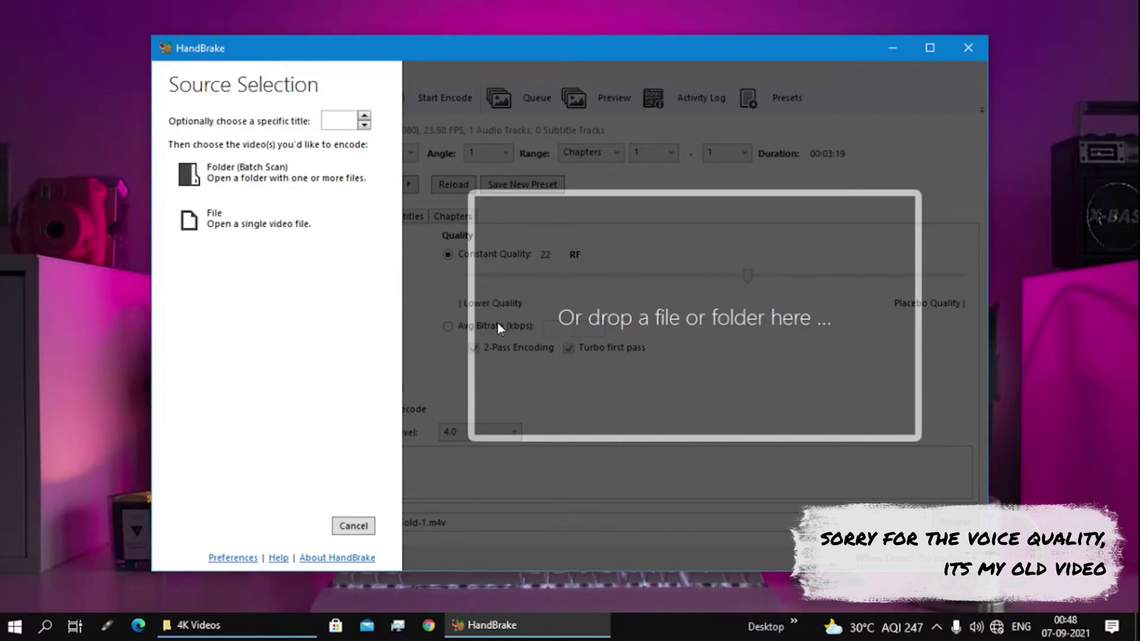
click(255, 625)
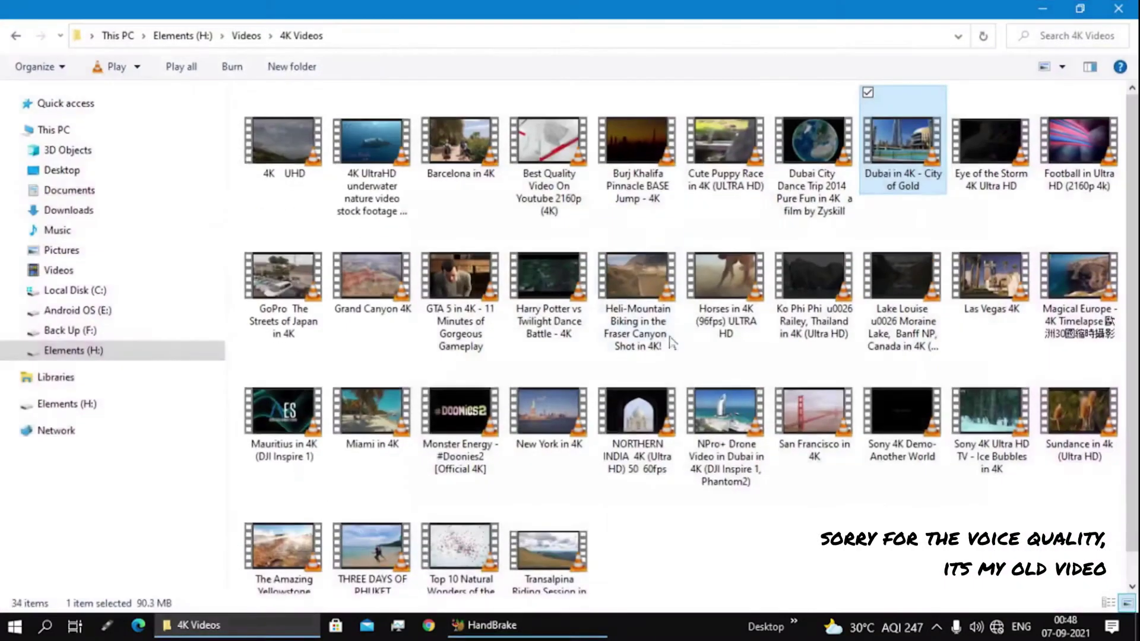
right_click(898, 136)
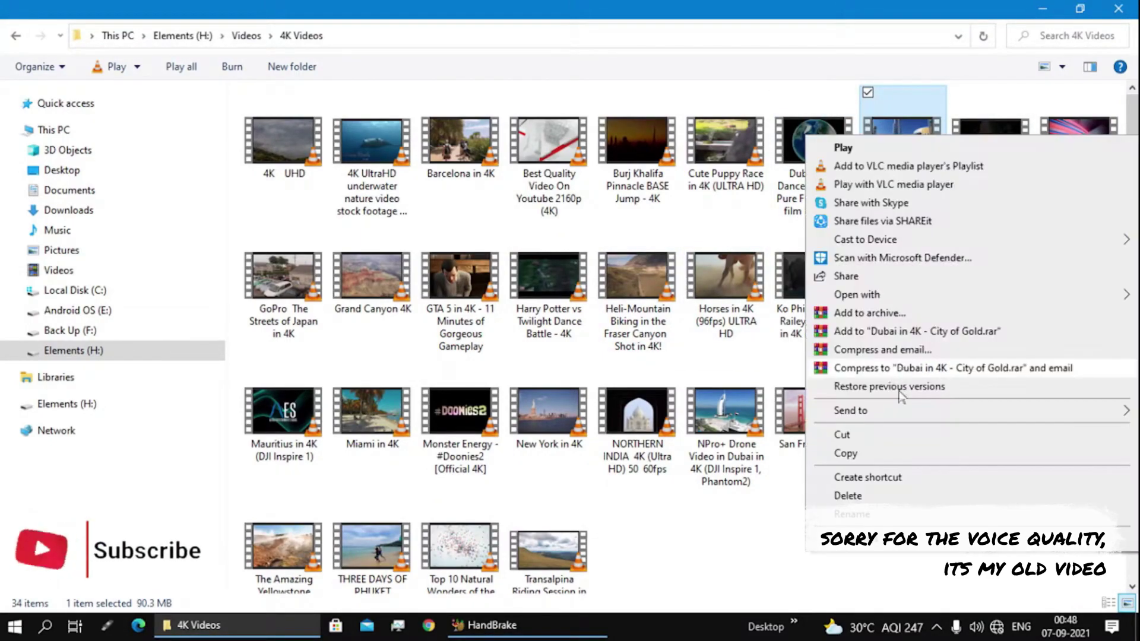
click(878, 539)
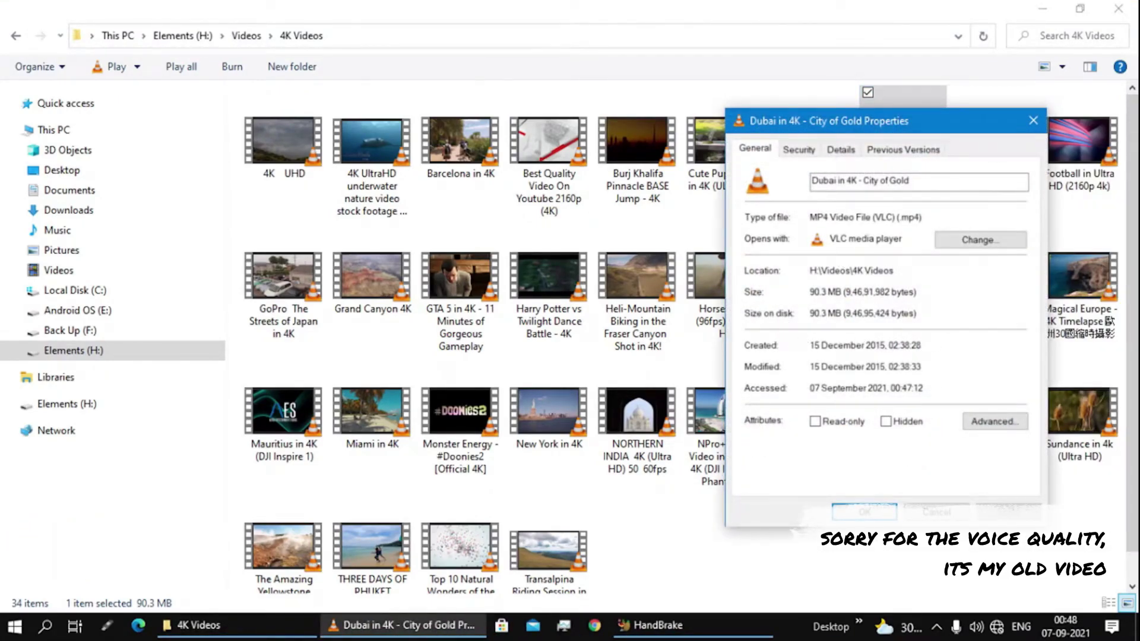
click(839, 150)
drag(927, 132, 617, 102)
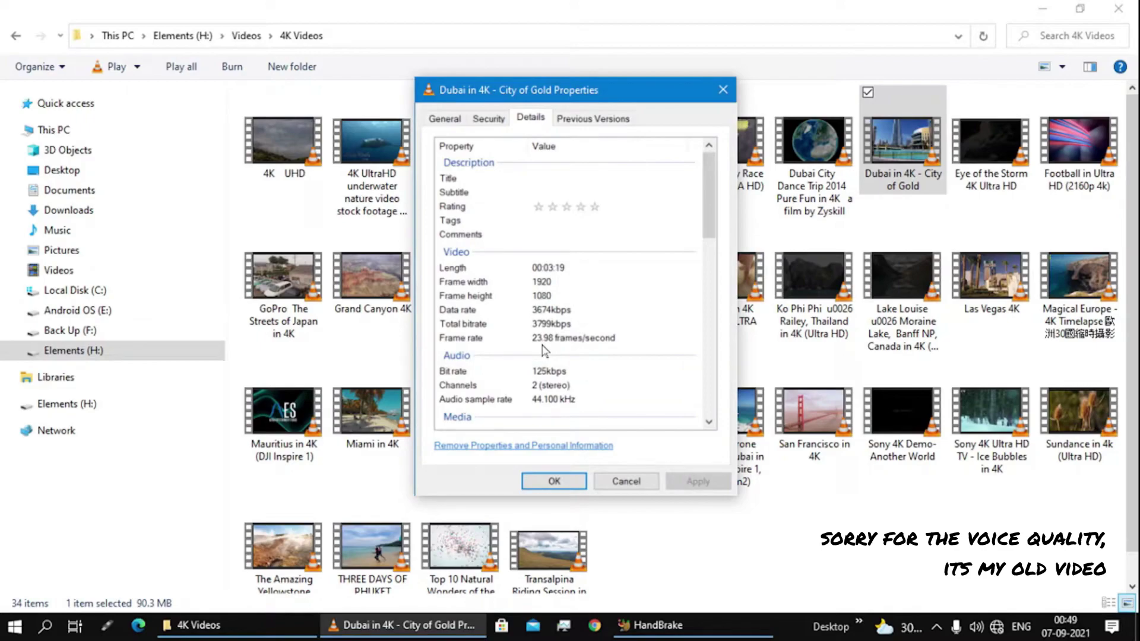
click(540, 481)
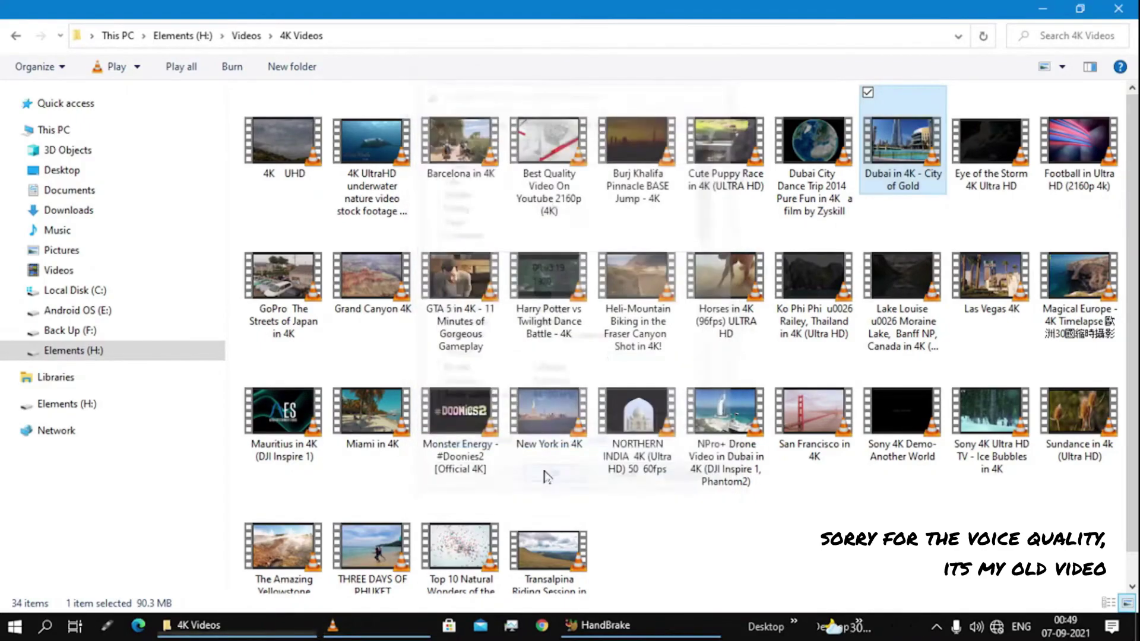
- Load "Dubai in 4K - City of Gold" from the folder into HandBrake as the source and view its encode summary
drag(890, 167, 623, 374)
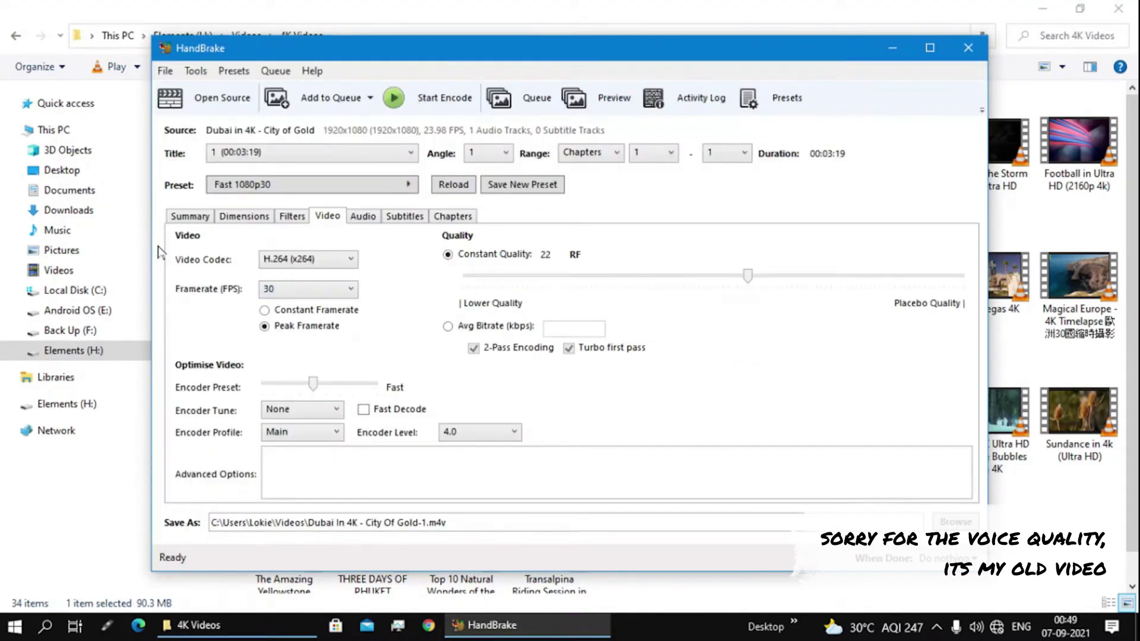
click(190, 218)
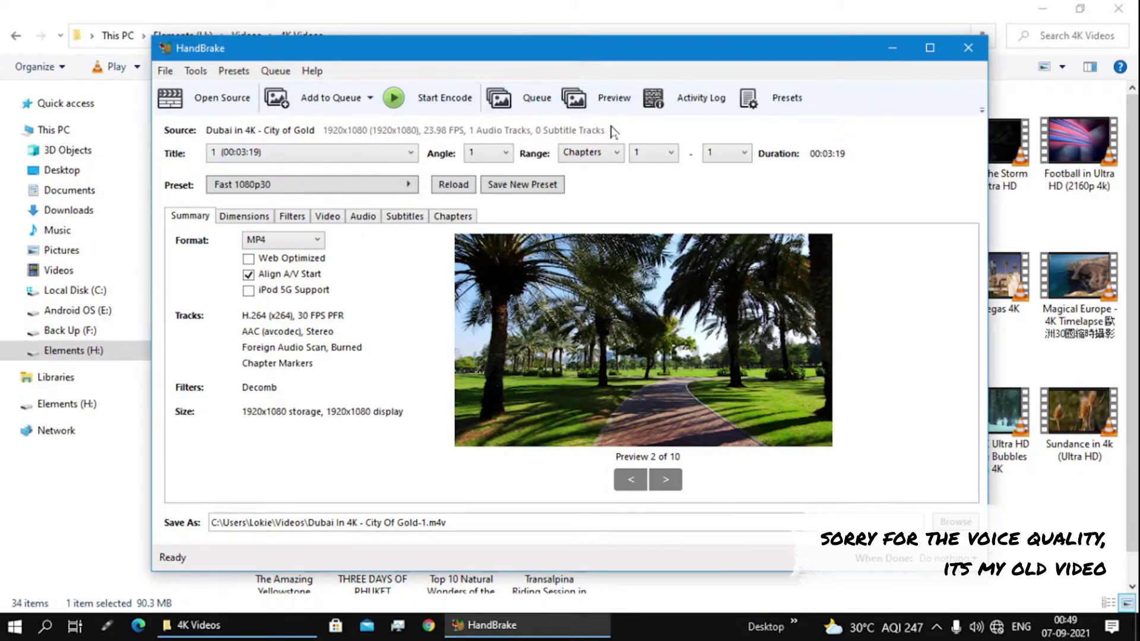
- Set the video's constant quality to RF 32
click(327, 218)
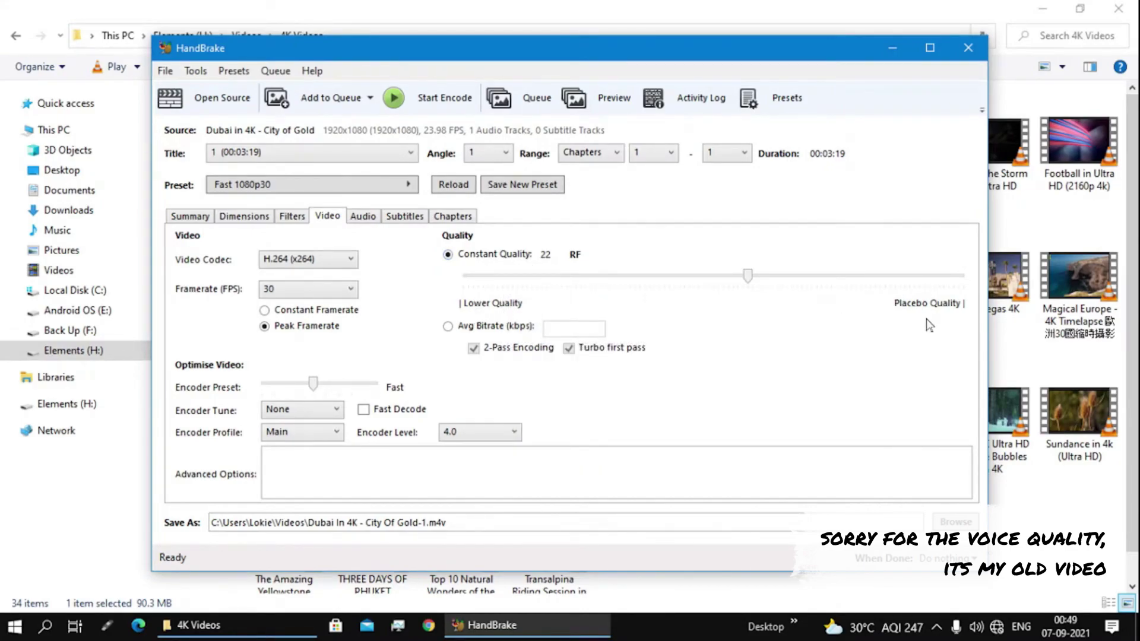
drag(748, 276, 651, 286)
click(352, 291)
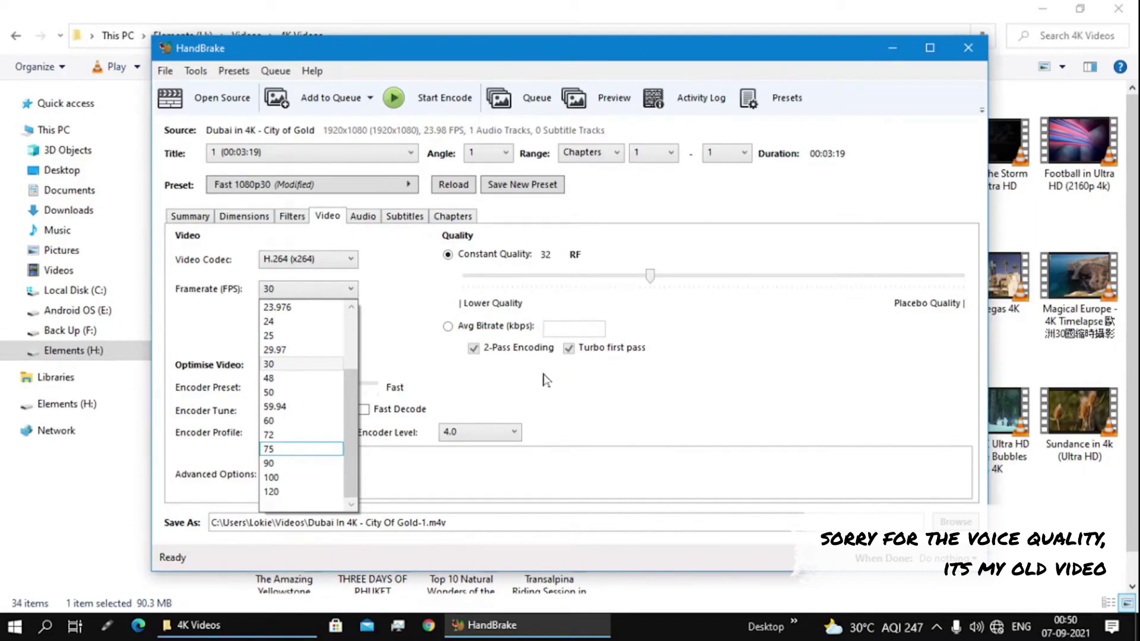
click(784, 362)
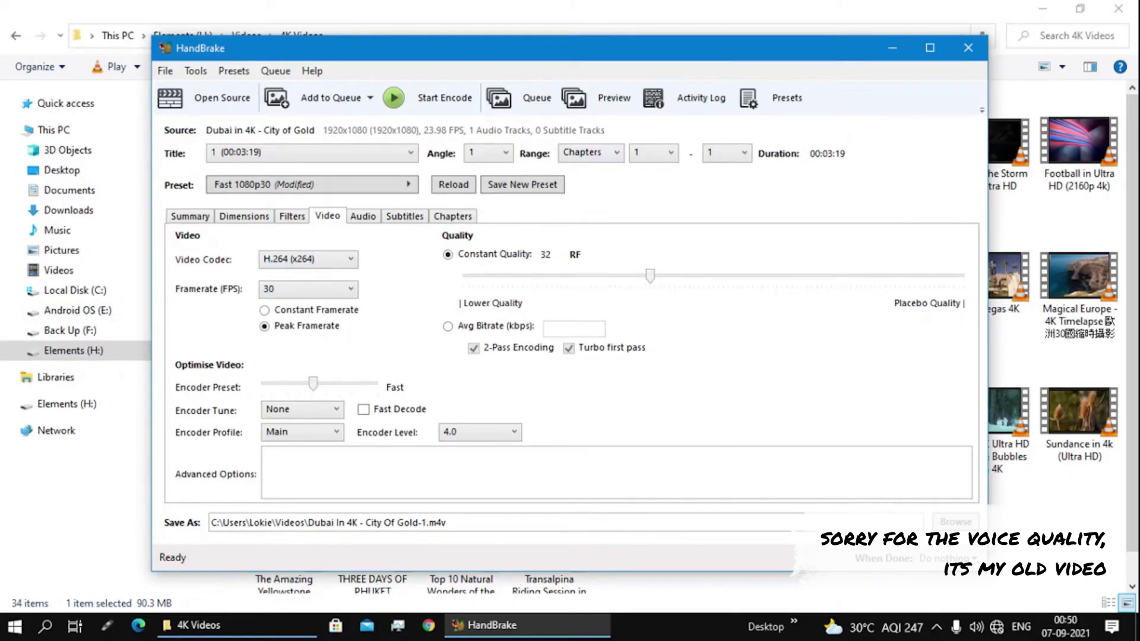
- Browse for the output destination in the Downloads folder and pick the existing file name "Dubai In 4K - City Of Gold-1(1)"
drag(446, 523, 422, 544)
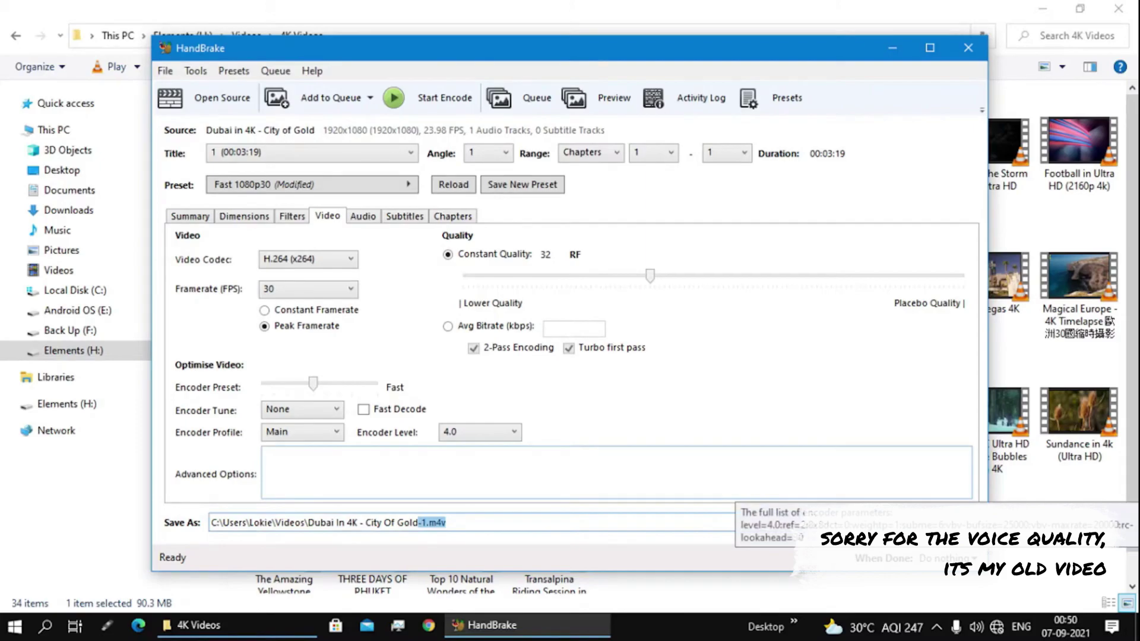
click(755, 411)
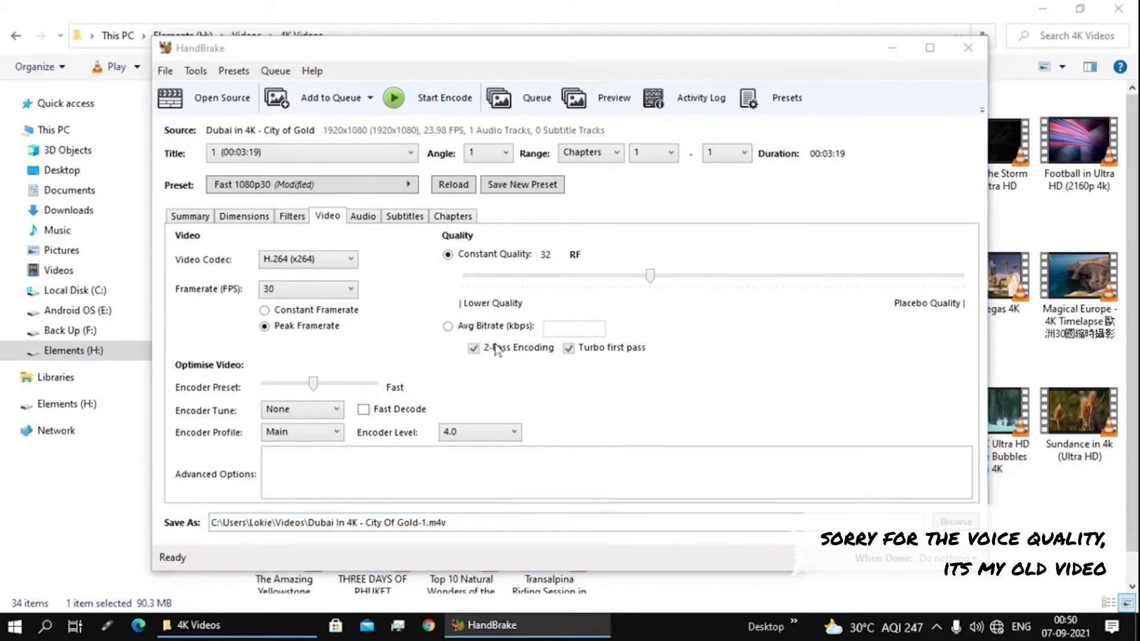
click(956, 522)
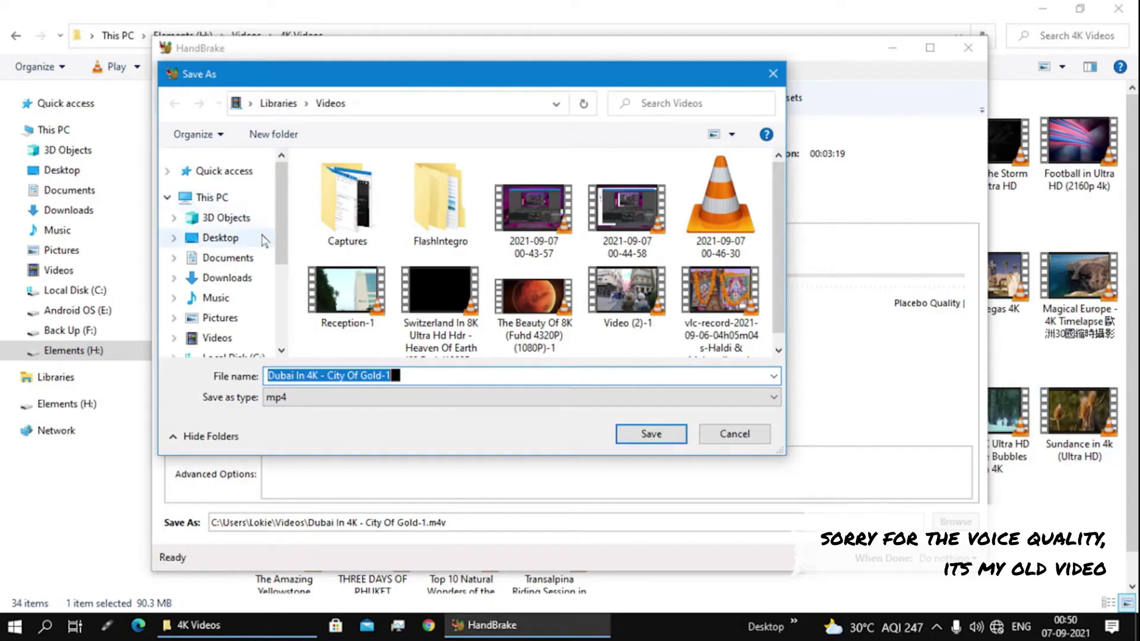
click(220, 264)
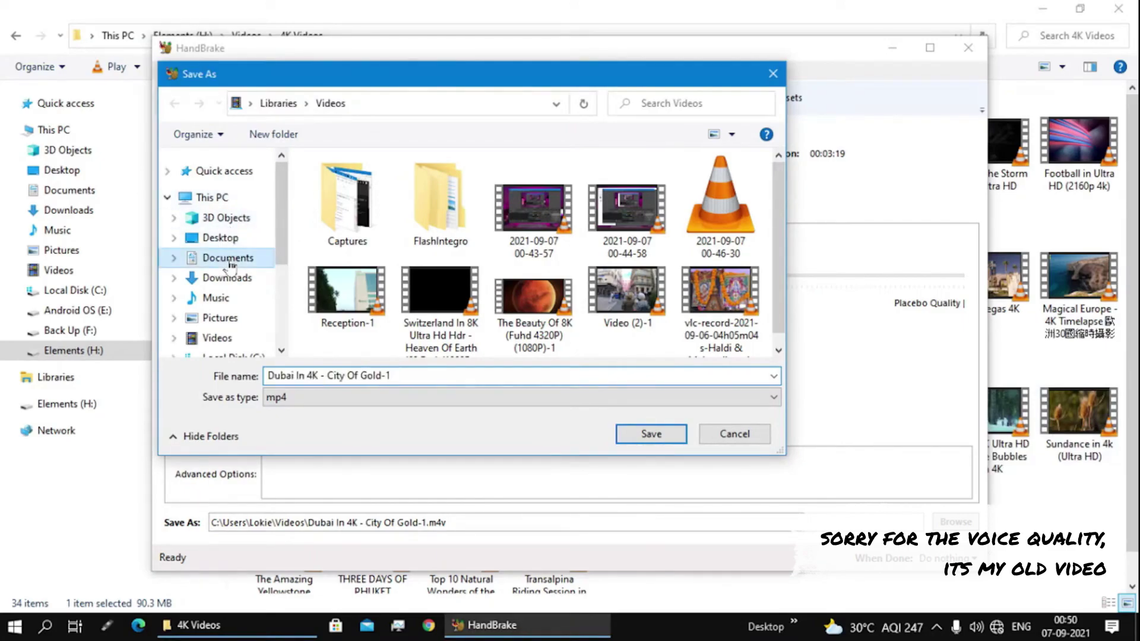
click(239, 279)
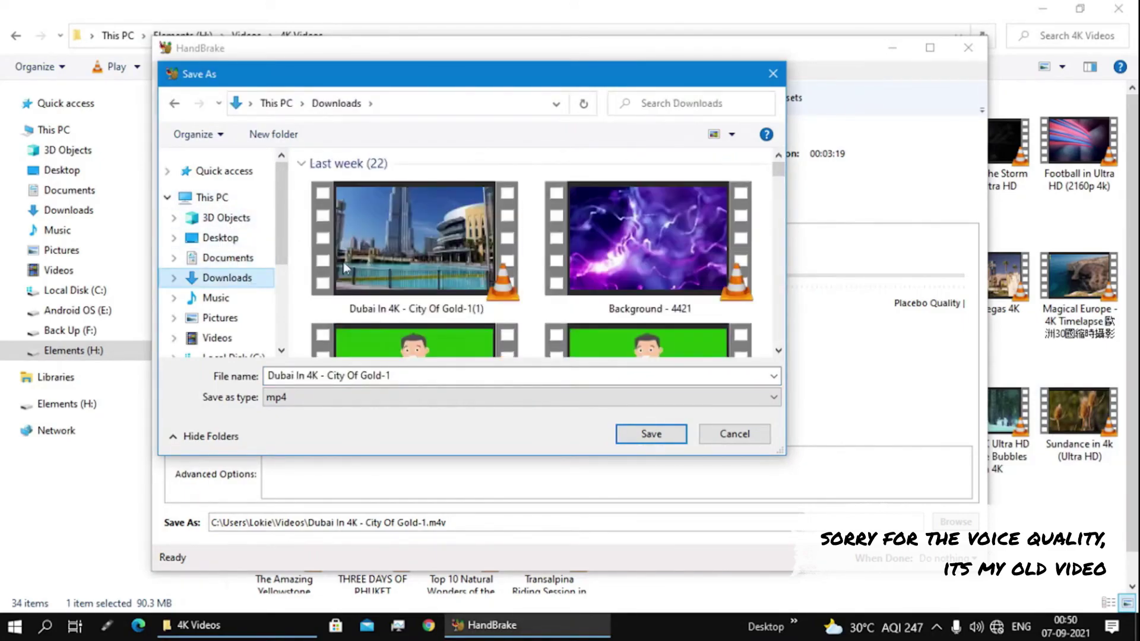
click(451, 246)
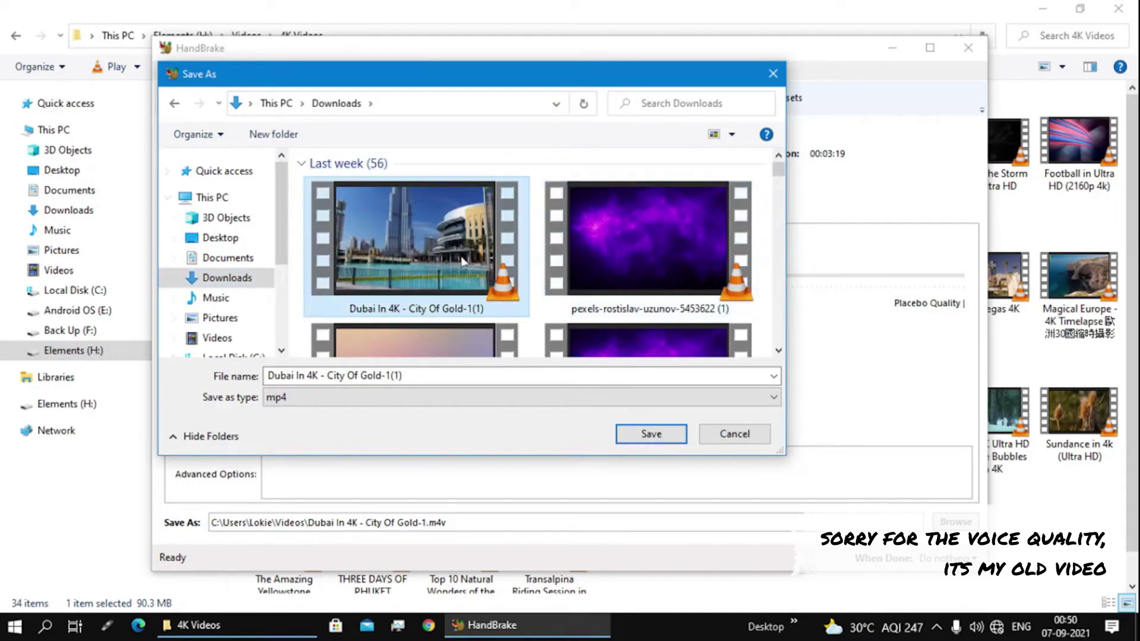
- Examine the file size and media details of the existing "Dubai In 4K - City Of Gold-1(1)" video in Downloads
right_click(400, 247)
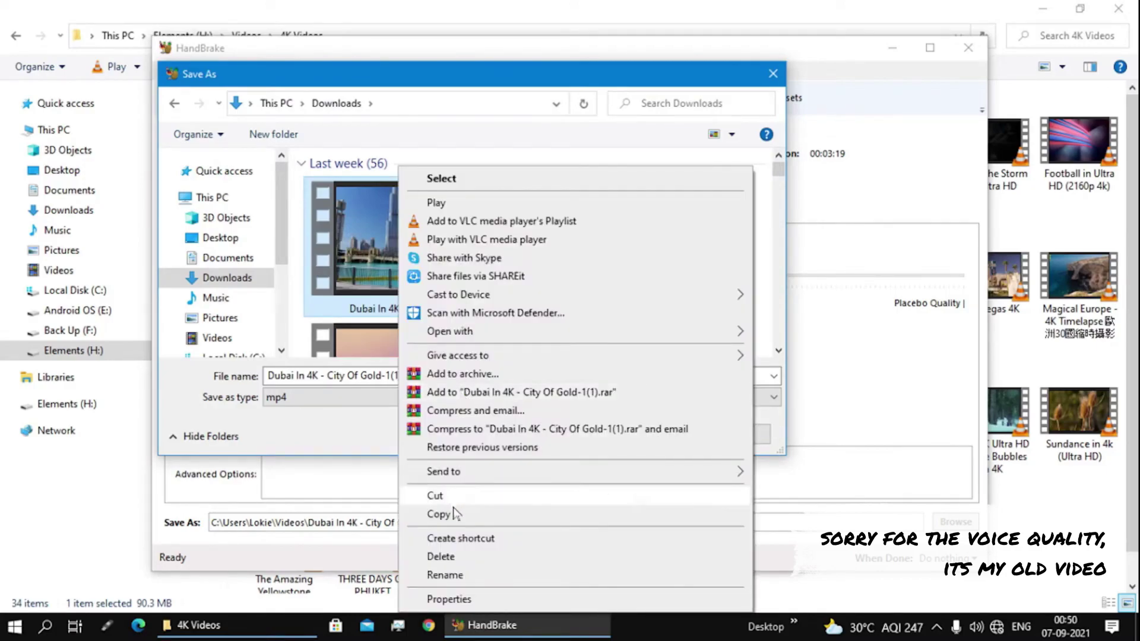
click(451, 600)
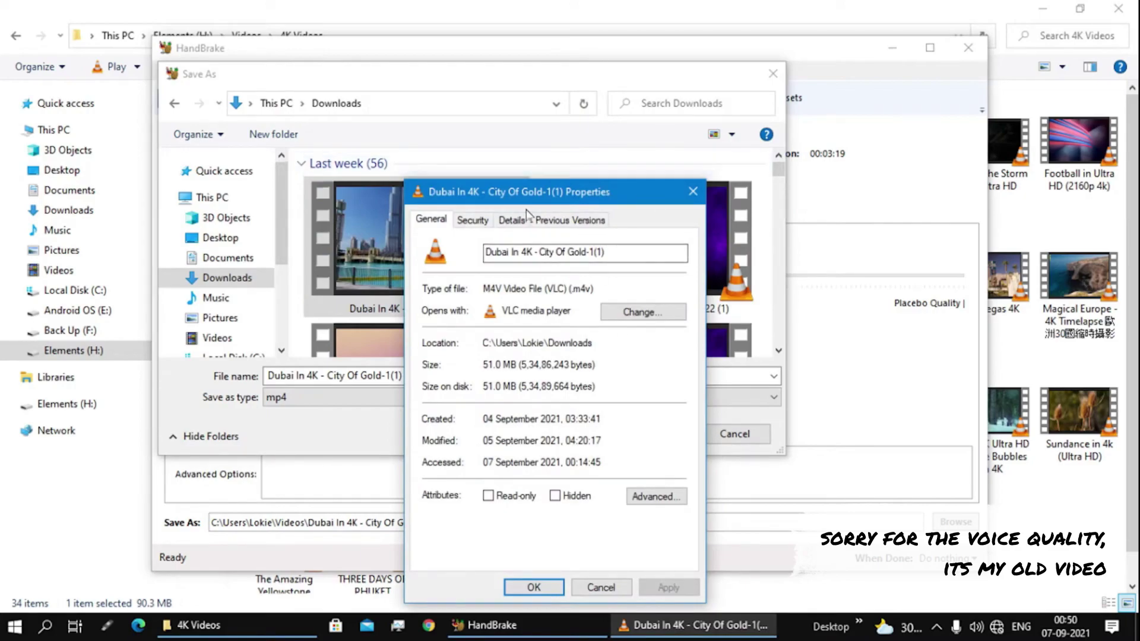
click(512, 220)
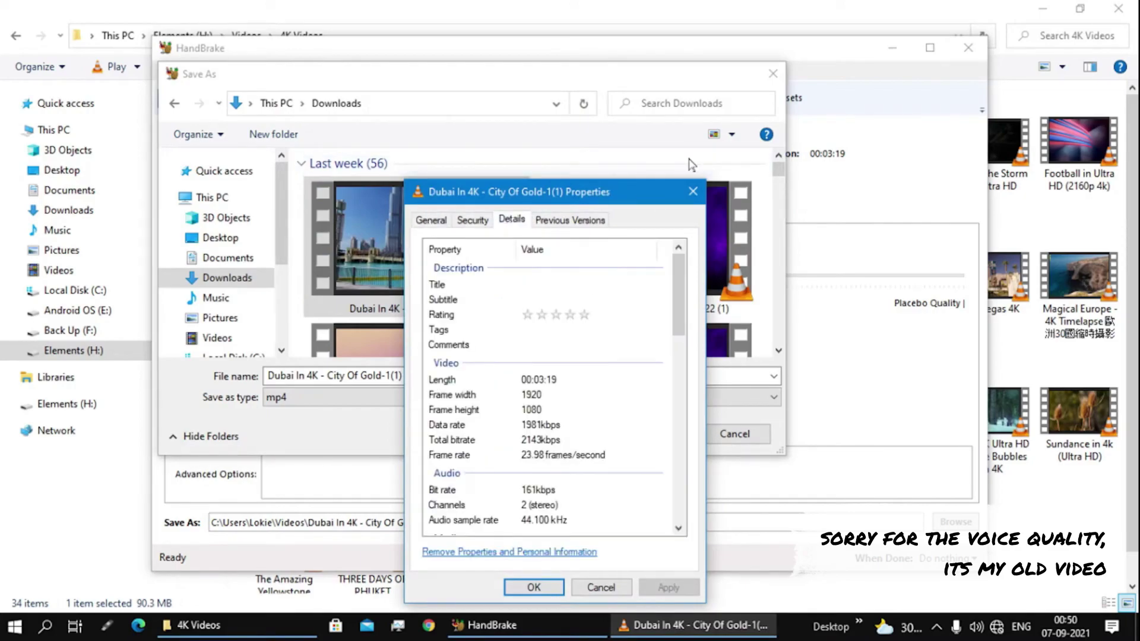
click(442, 220)
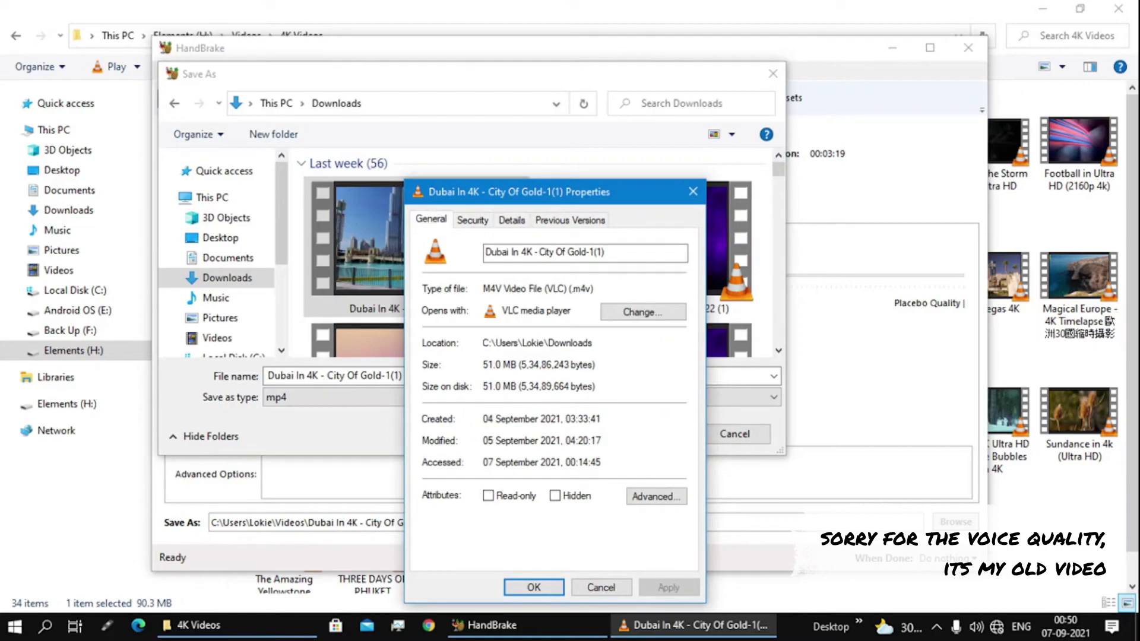
click(519, 221)
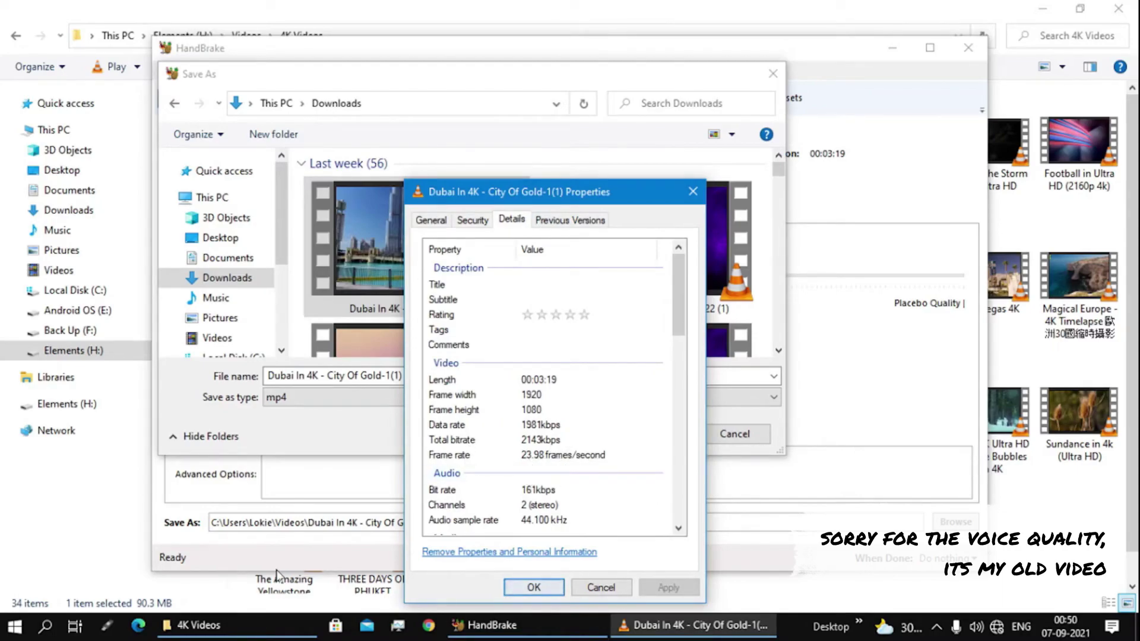
- Open the properties of the original "Dubai in 4K - City of Gold" file and place them beside the compressed file's properties
click(279, 625)
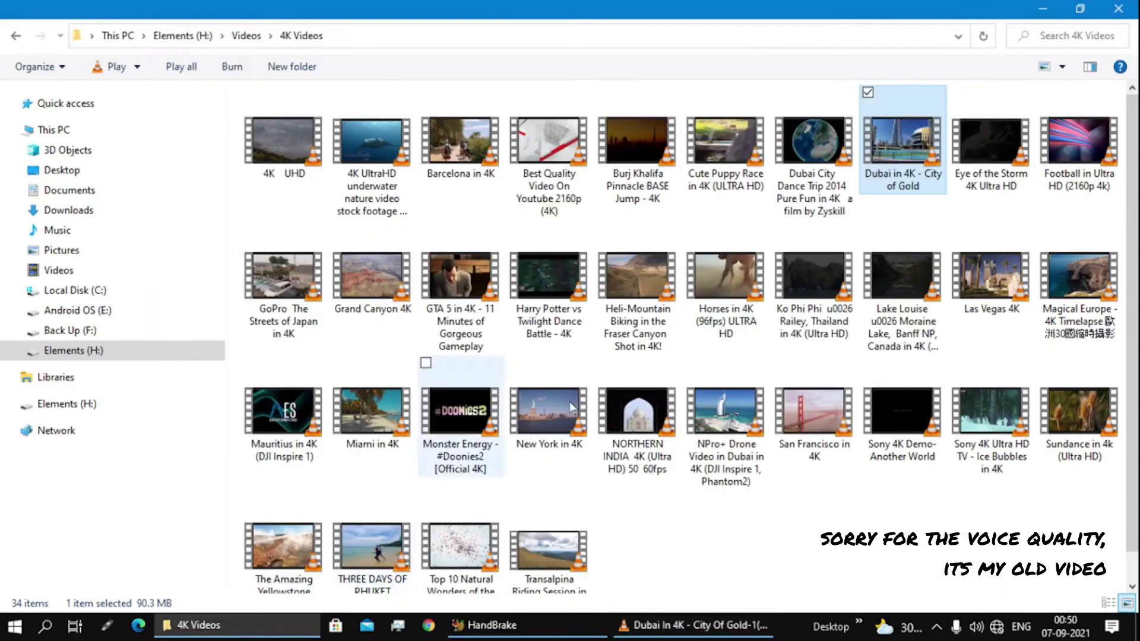
right_click(884, 150)
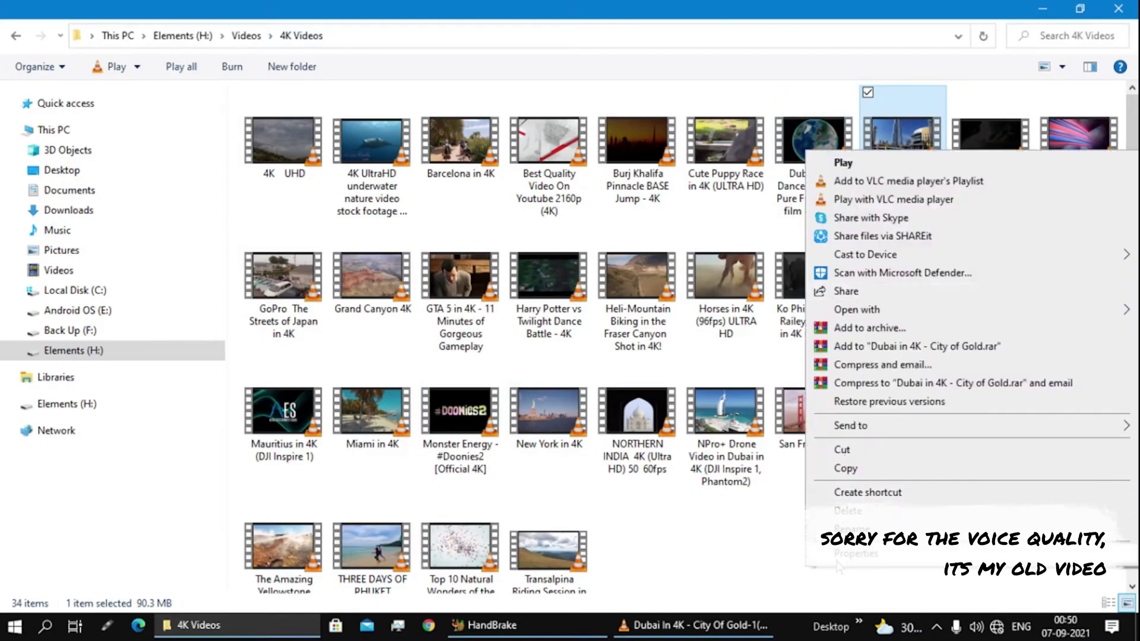
click(855, 553)
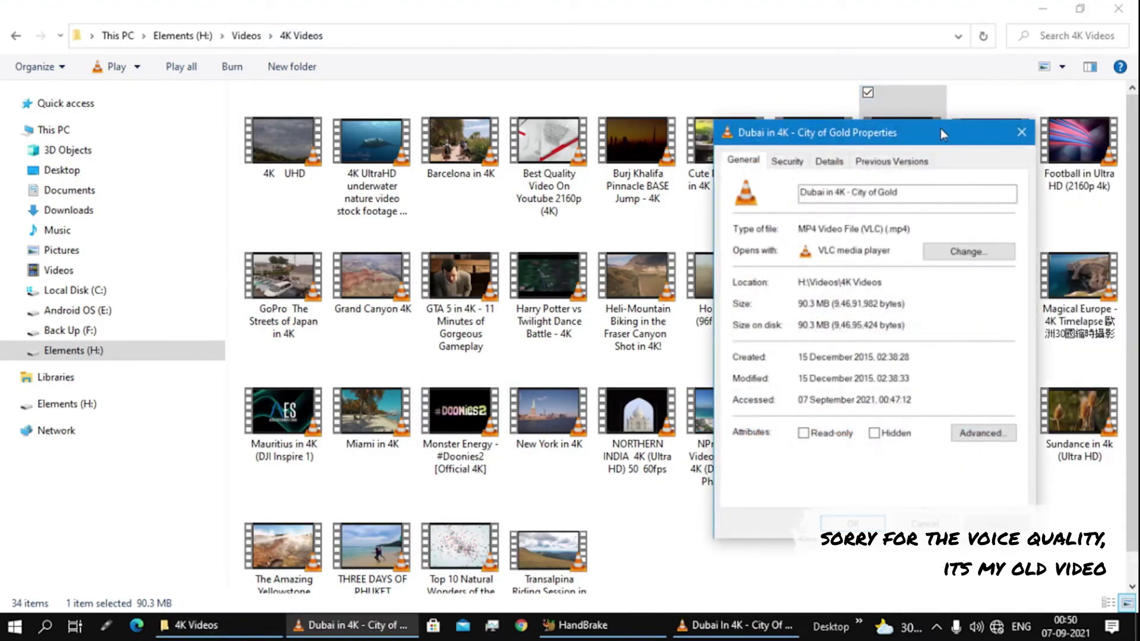
drag(940, 128, 802, 109)
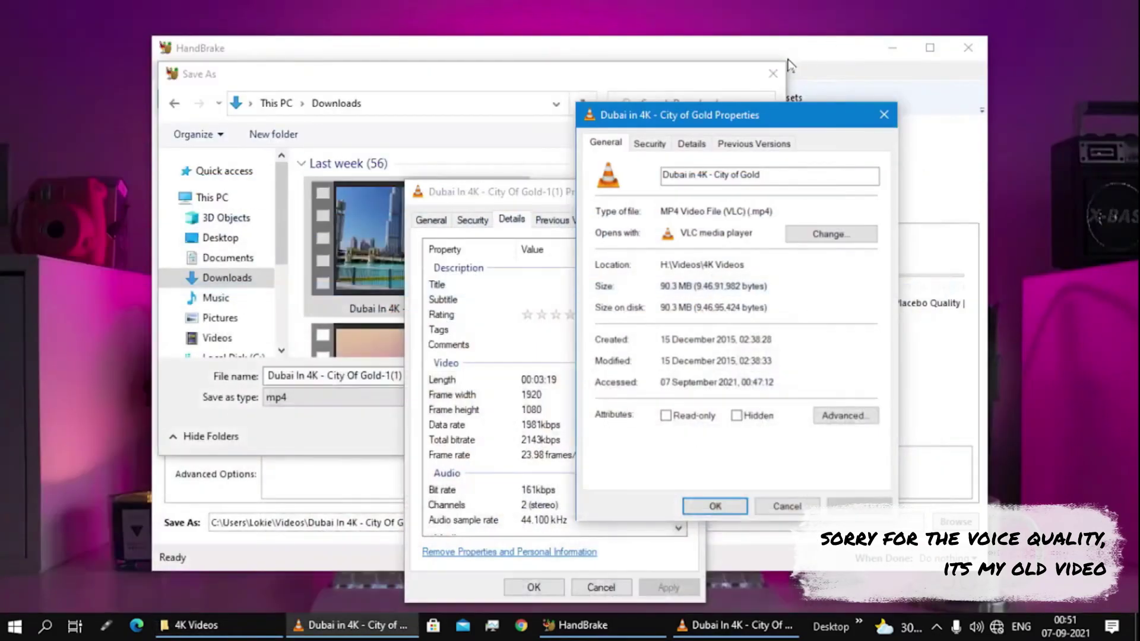
drag(714, 120, 770, 144)
drag(914, 199, 920, 199)
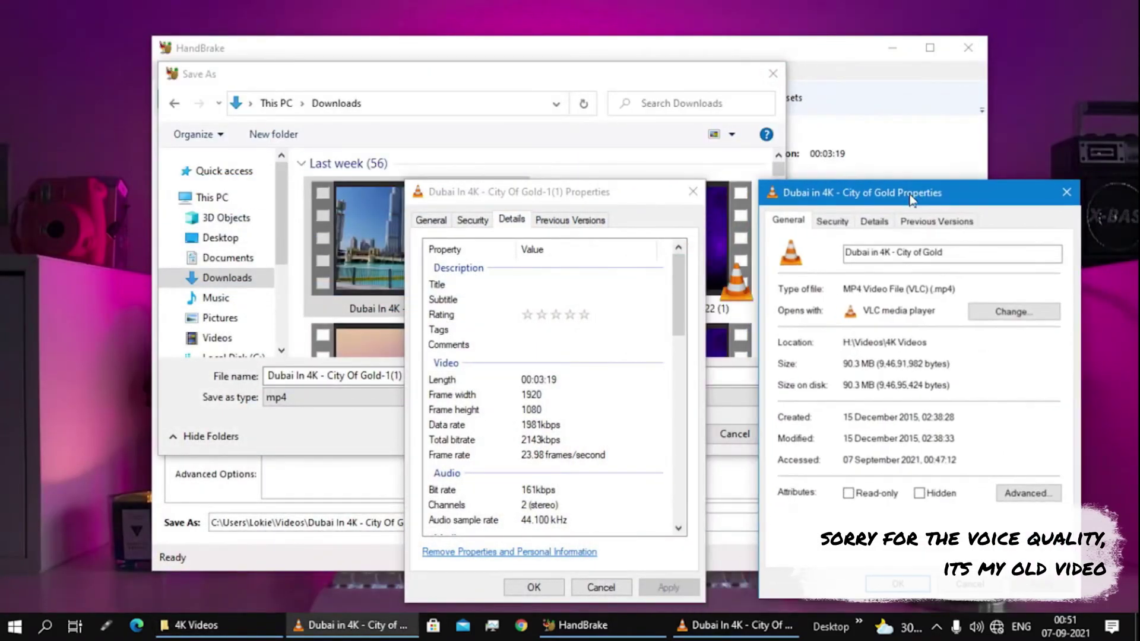
drag(641, 201, 651, 157)
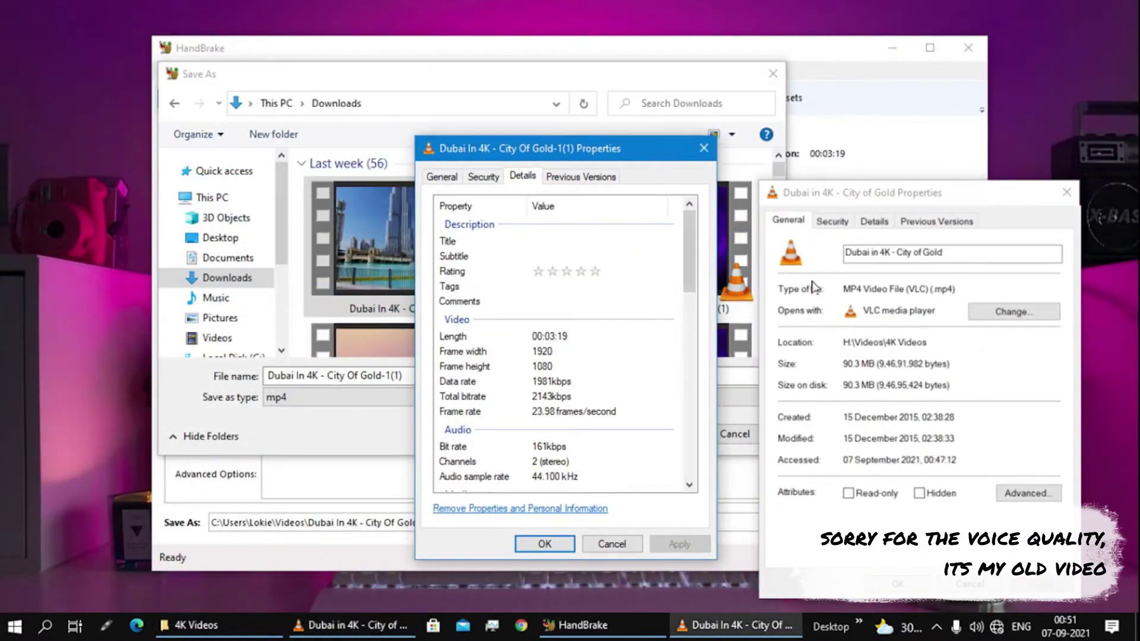
- Compare the media details and file sizes of the original and compressed videos, and close both properties windows
click(442, 177)
click(520, 182)
click(874, 220)
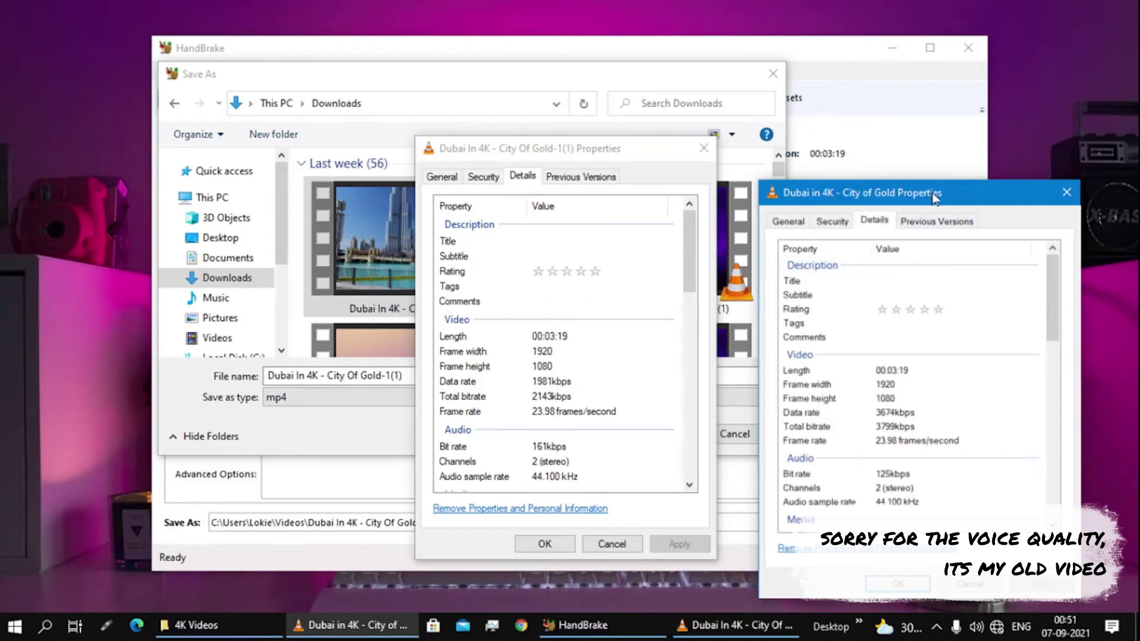
drag(935, 198, 923, 170)
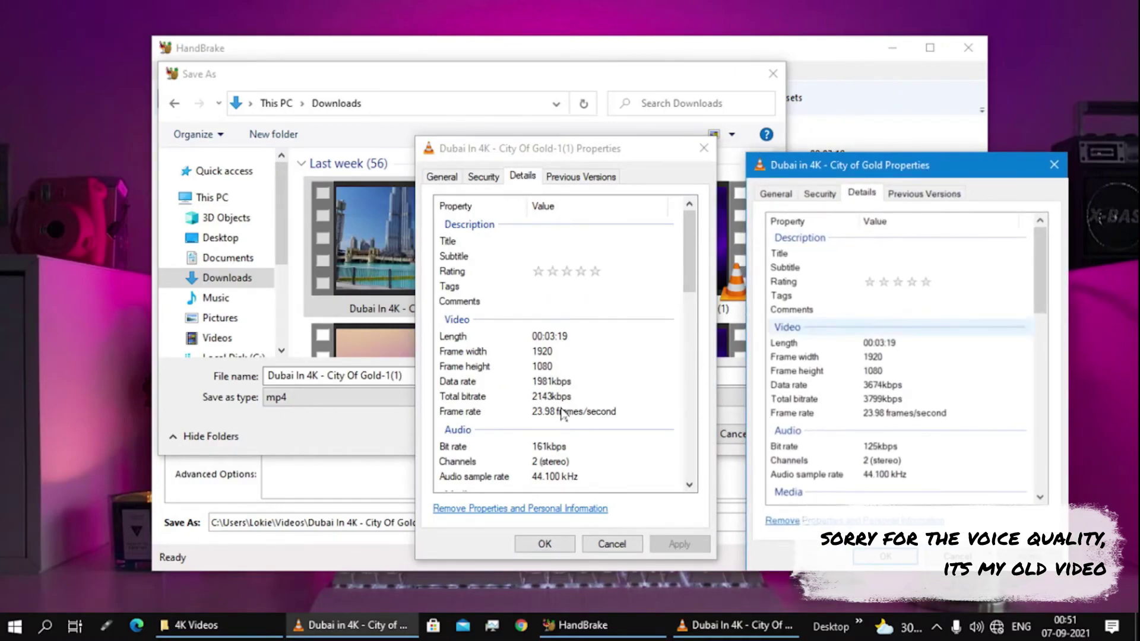
click(436, 176)
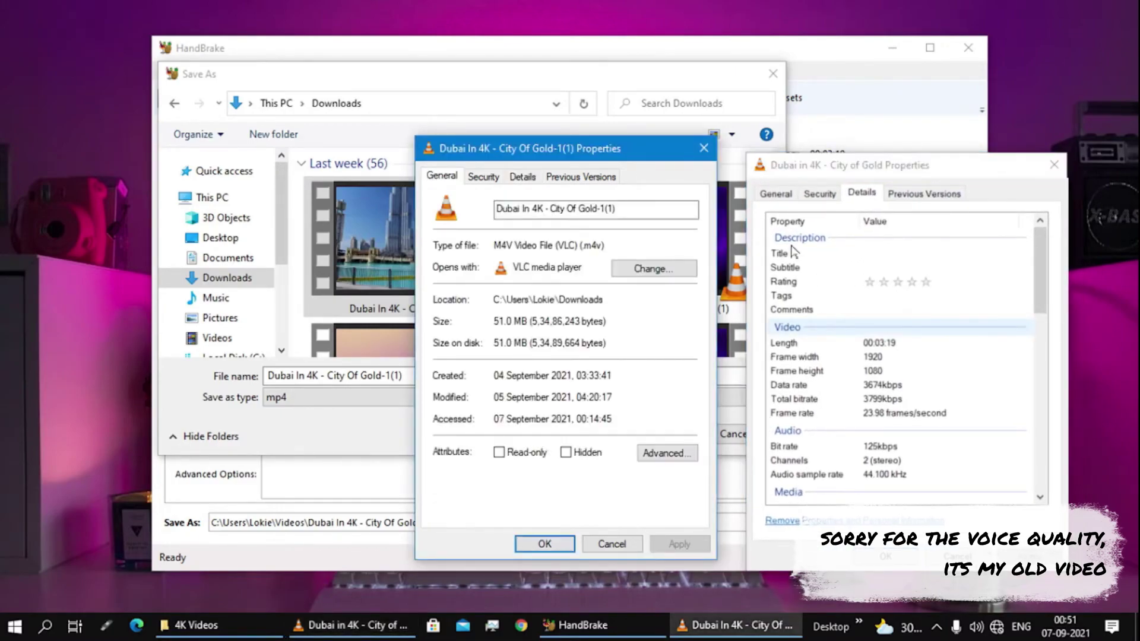
click(773, 196)
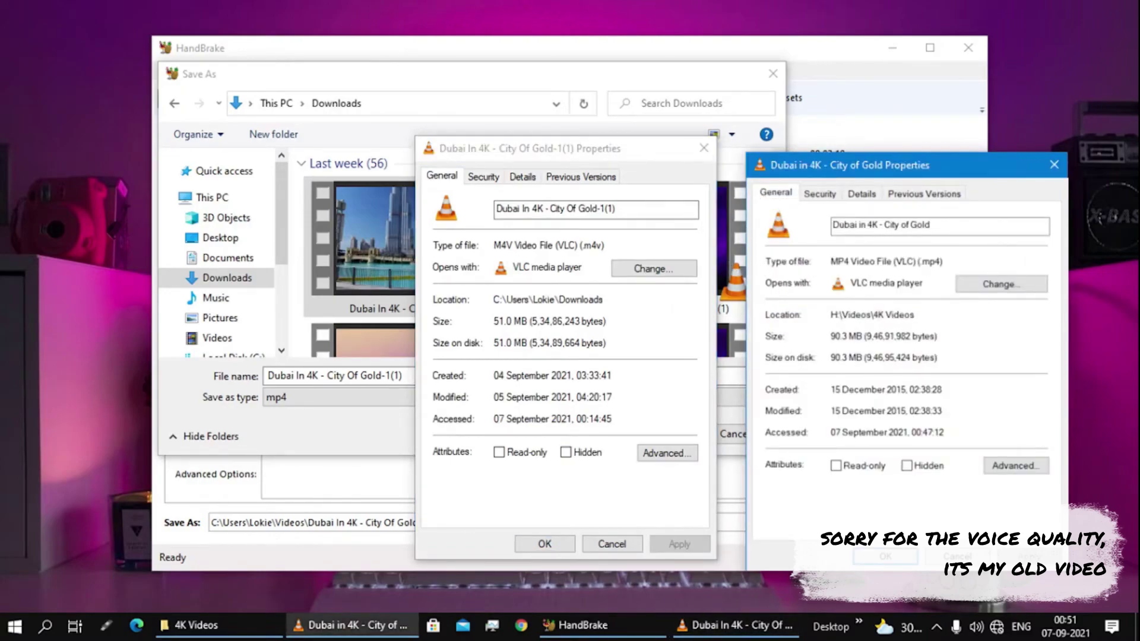
click(1054, 165)
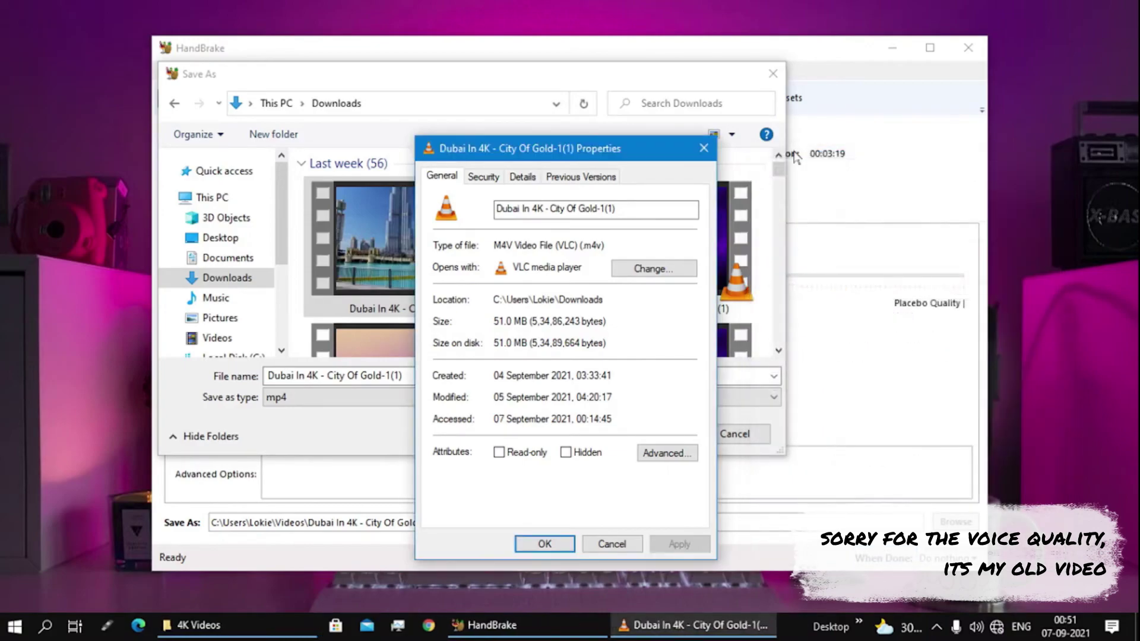
click(702, 150)
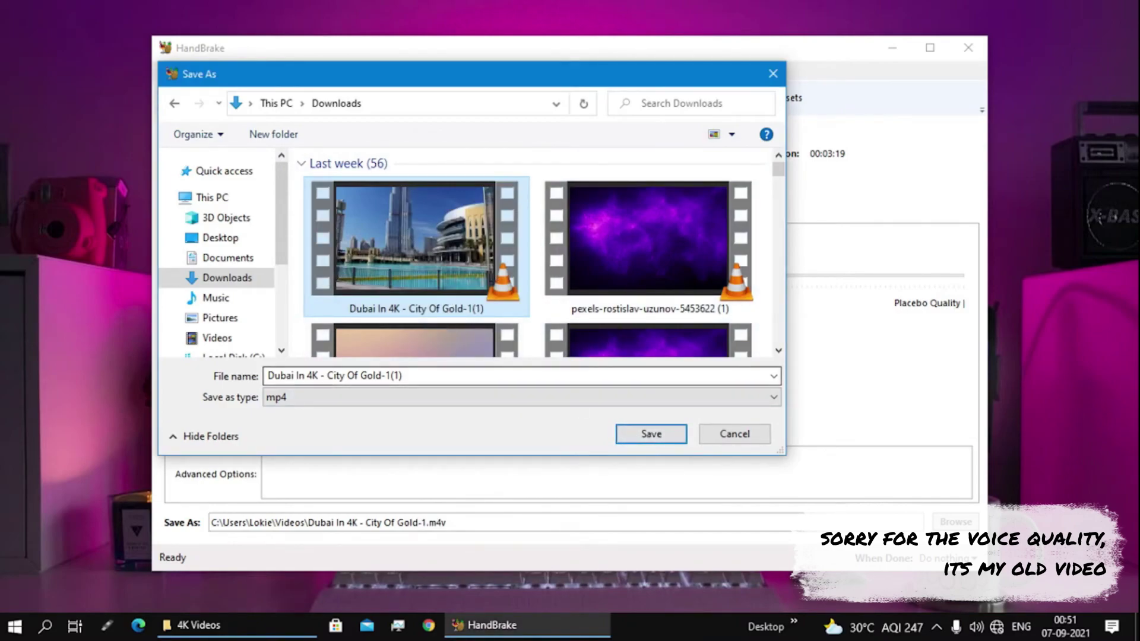
- Save the output destination as "Dubai In 4K - City Of Gold-1(1)" in Downloads and start the encode, overwriting the existing file
click(654, 438)
click(609, 380)
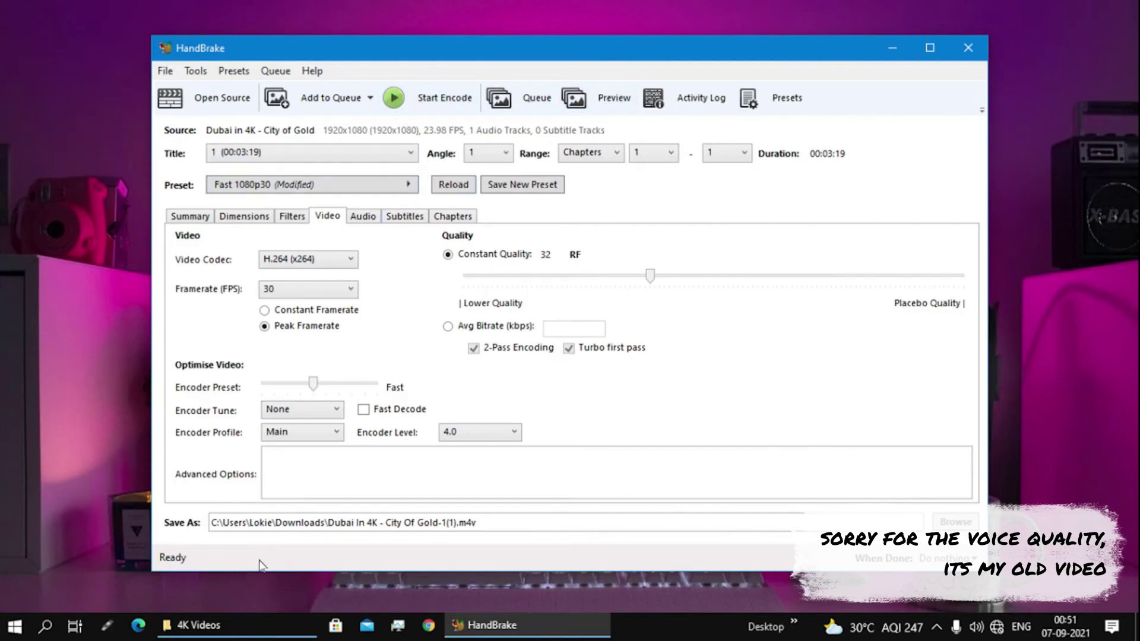
click(457, 105)
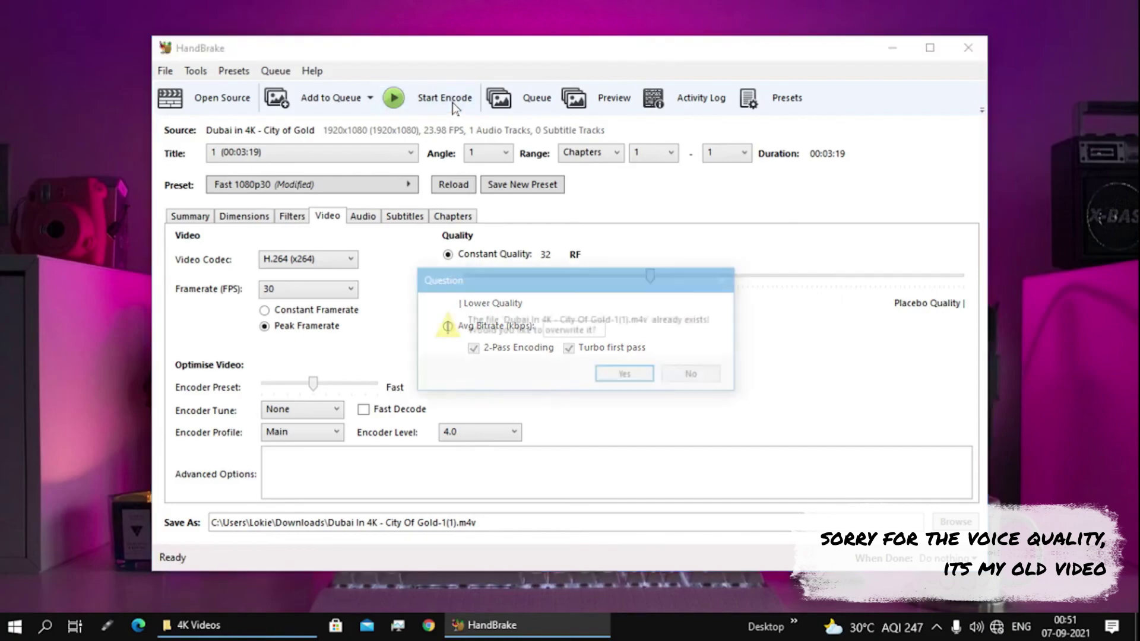
click(605, 378)
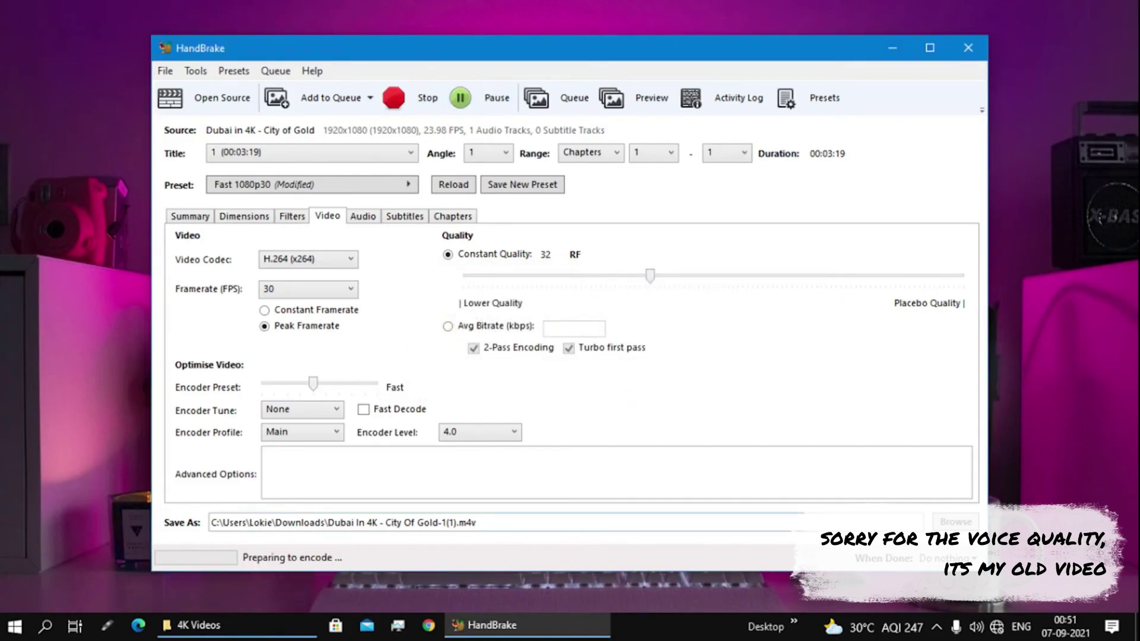